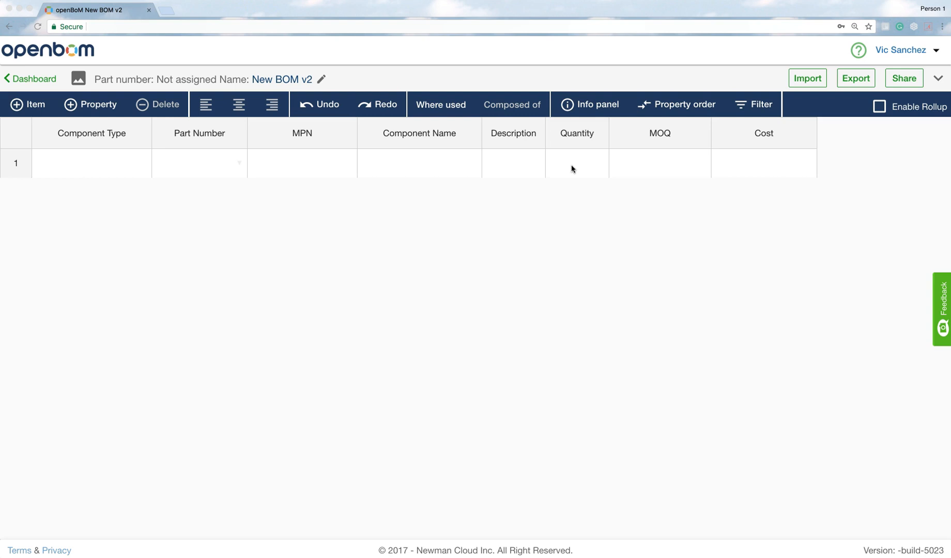
# Search the BOM's Add property dialog for an existing 'Approved Suppliers' property
pyautogui.click(95, 105)
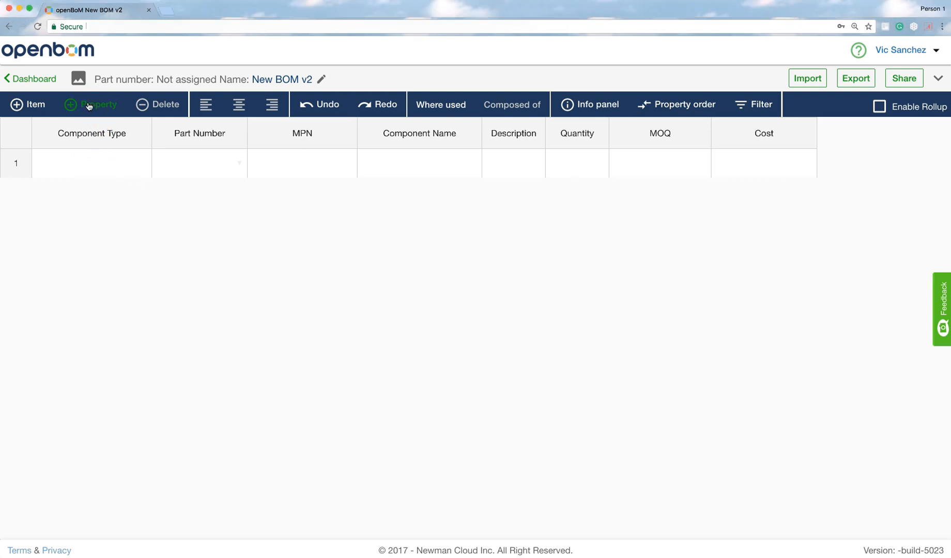
pyautogui.click(89, 105)
pyautogui.click(237, 207)
pyautogui.click(348, 305)
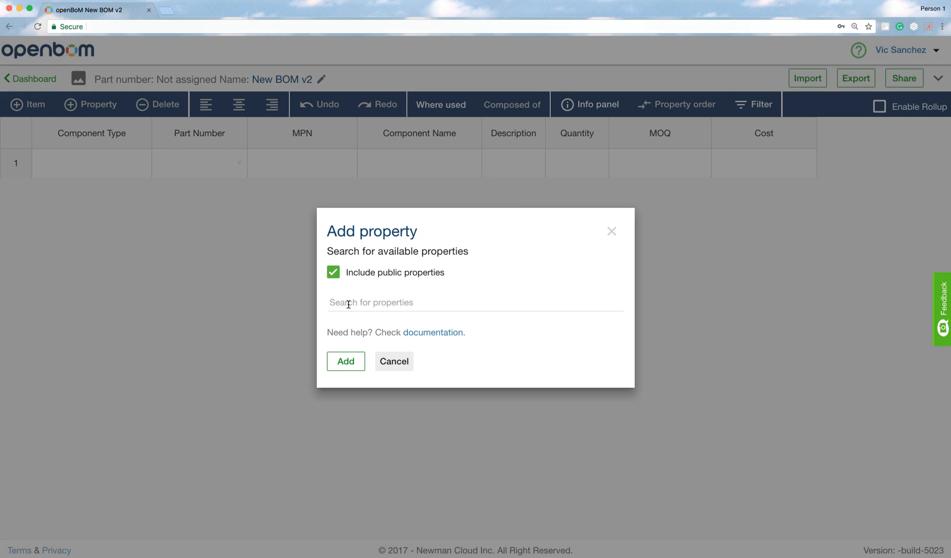
pyautogui.click(349, 305)
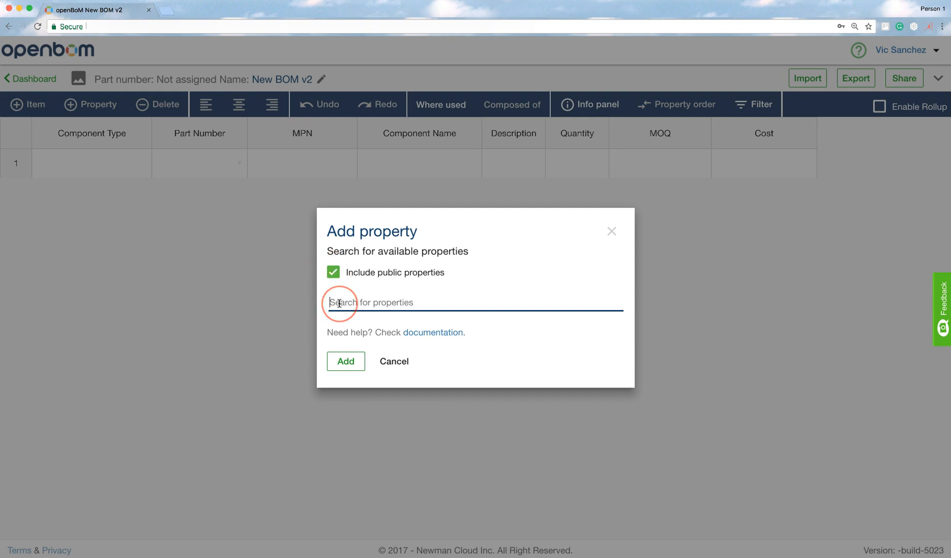
pyautogui.write('Approve')
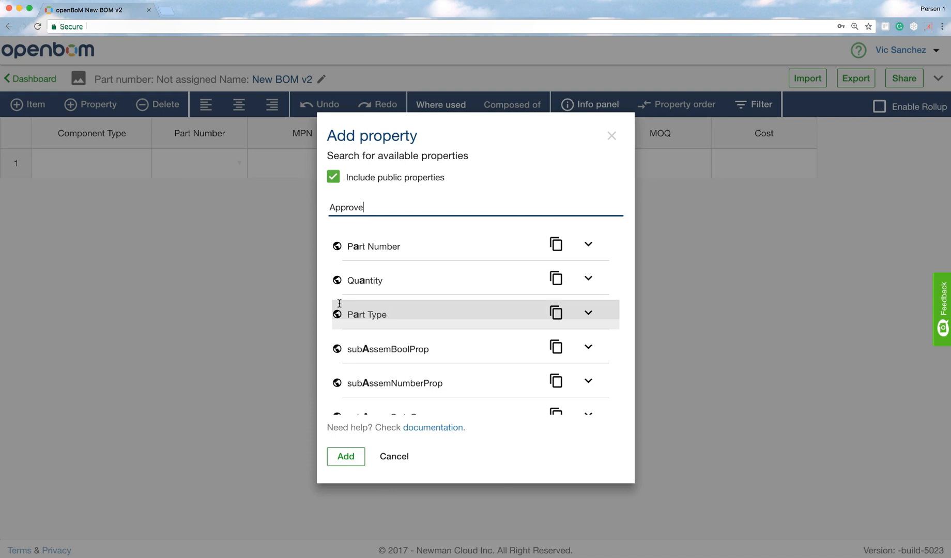
pyautogui.write('d Suppliers')
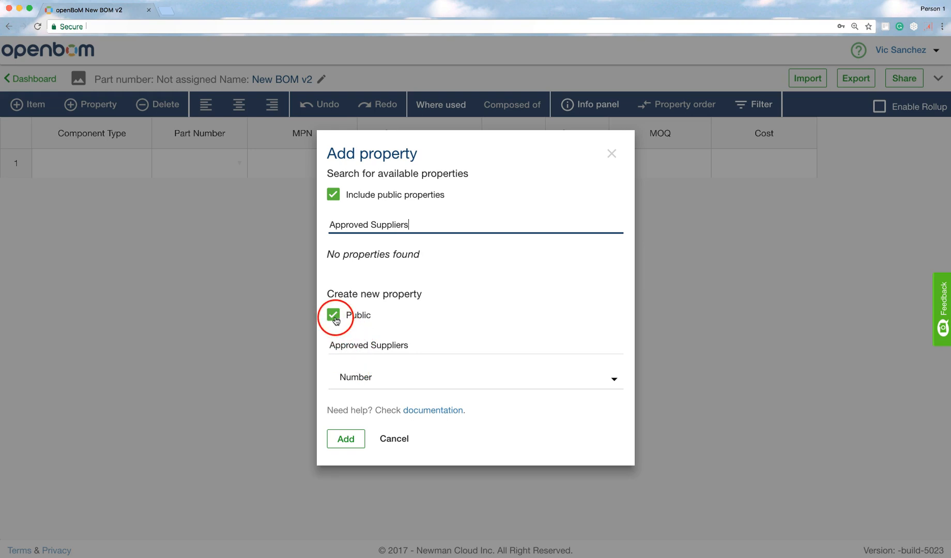
pyautogui.click(334, 316)
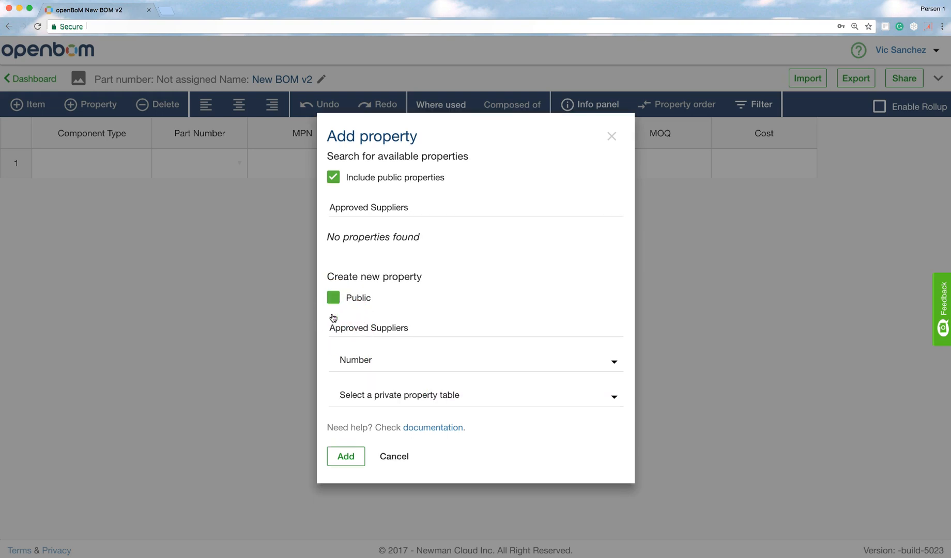
pyautogui.click(333, 297)
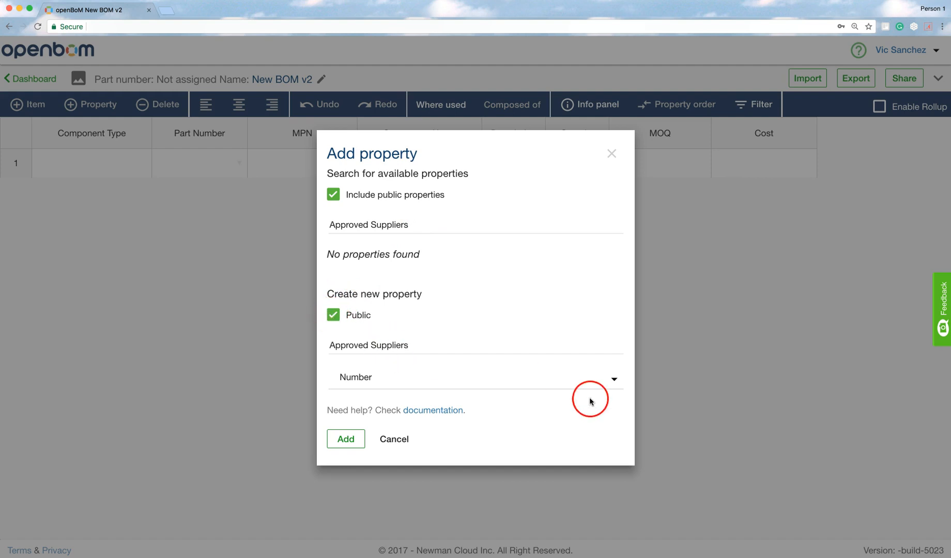
pyautogui.click(613, 381)
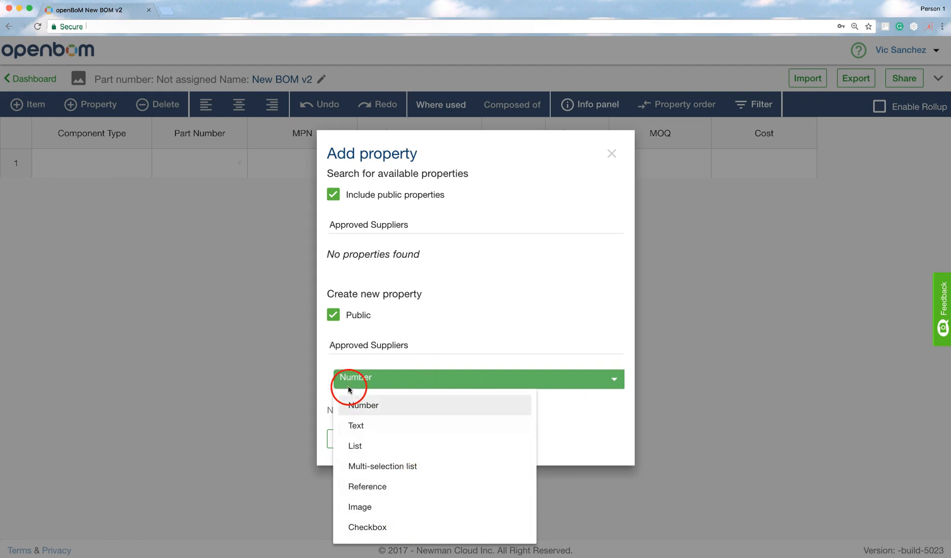
pyautogui.click(327, 376)
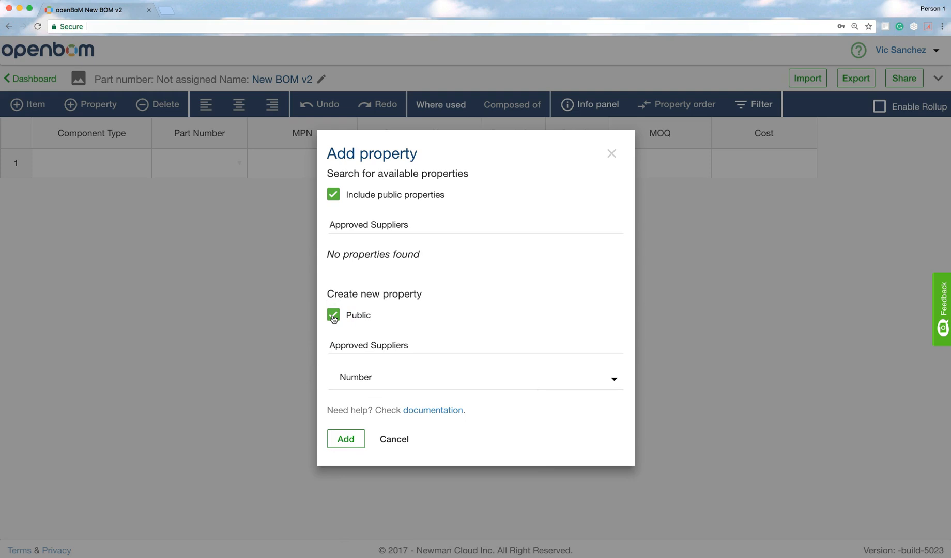
pyautogui.click(334, 317)
pyautogui.click(367, 324)
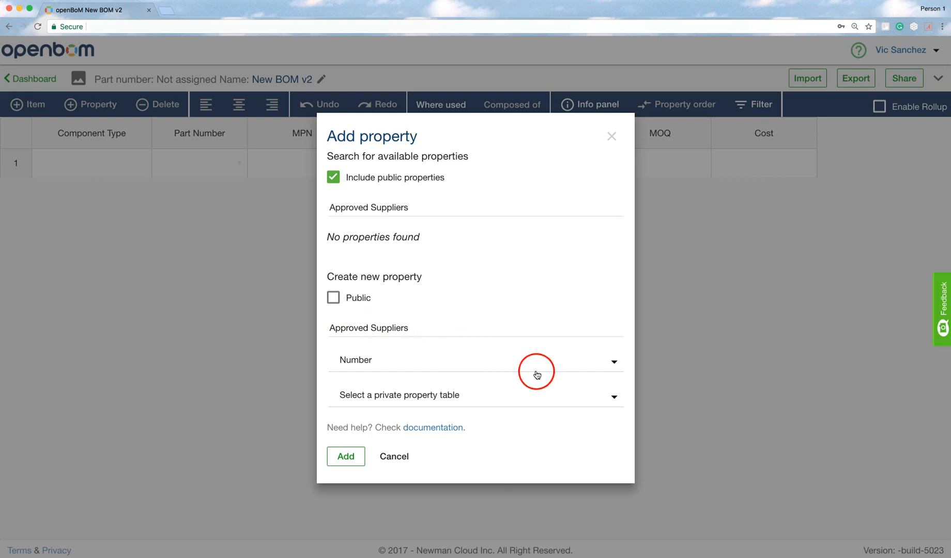
# Make Approved Suppliers a Text property and check the private tables list, which shows only StJames
pyautogui.click(613, 364)
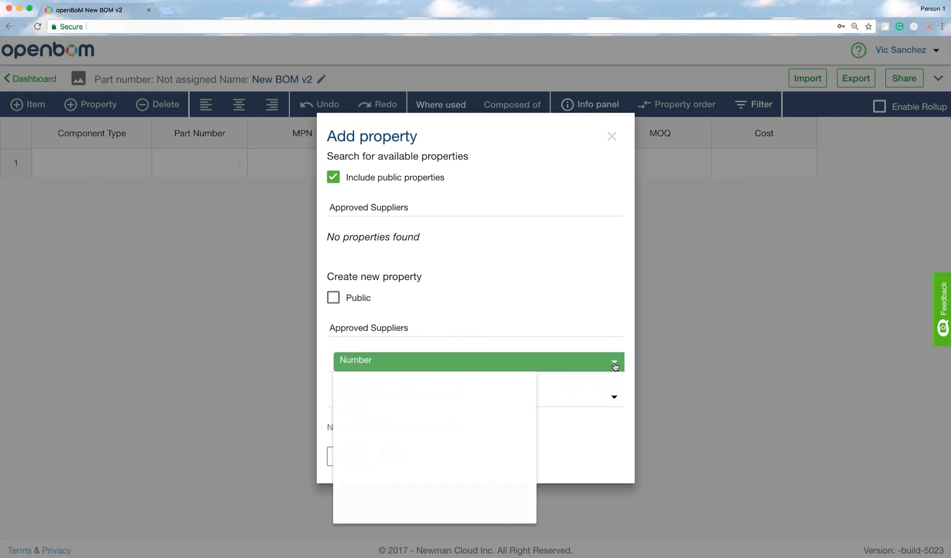
pyautogui.click(396, 412)
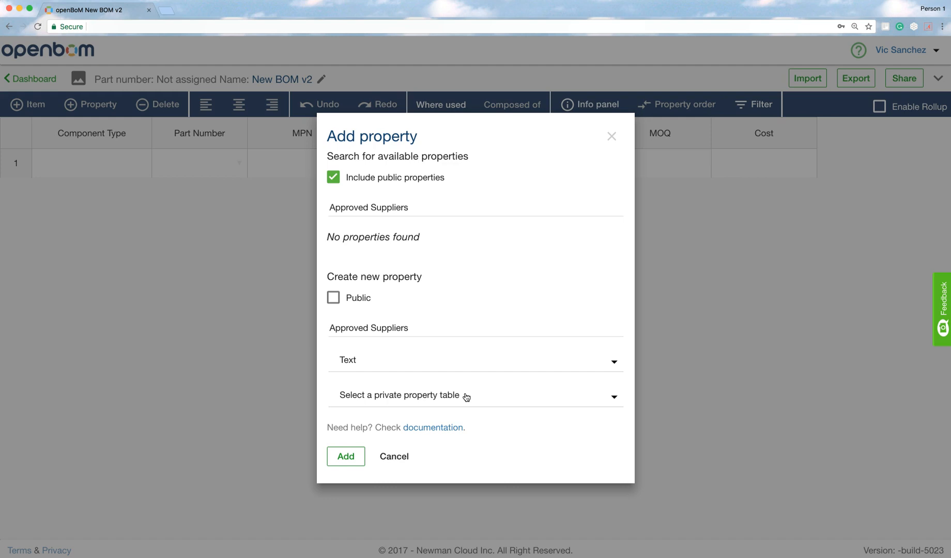
pyautogui.click(614, 399)
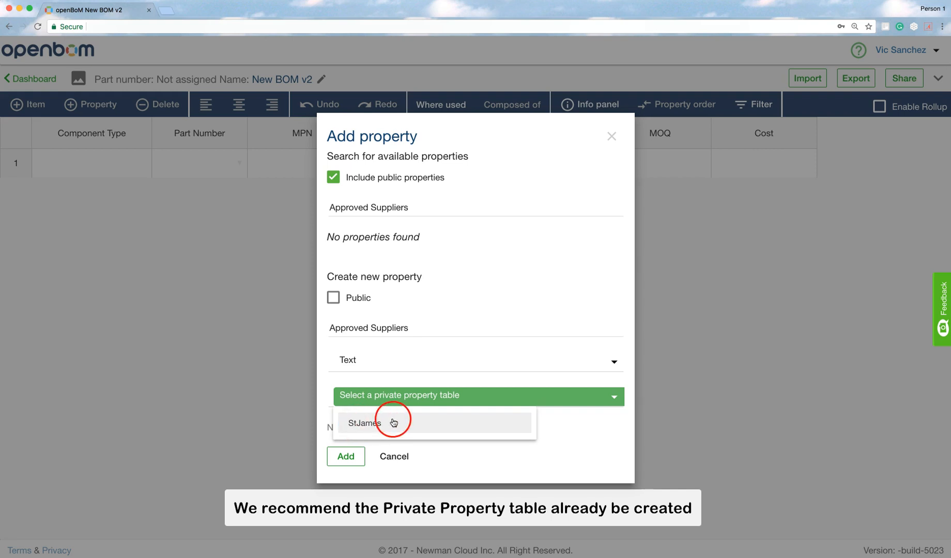
pyautogui.click(325, 391)
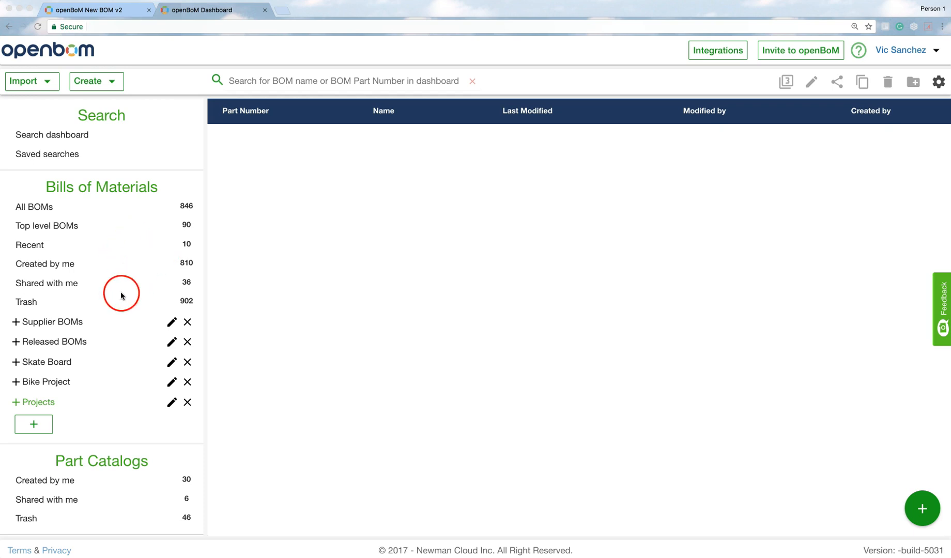
# Go to Administration's property tables list and view the Public property table
pyautogui.scroll(-3, 100, 295)
pyautogui.scroll(-2, 99, 295)
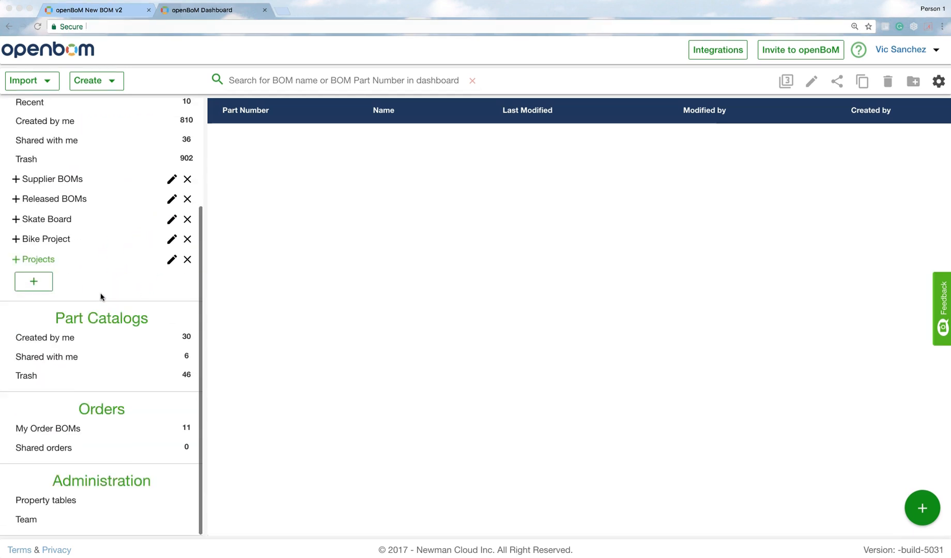
pyautogui.click(45, 501)
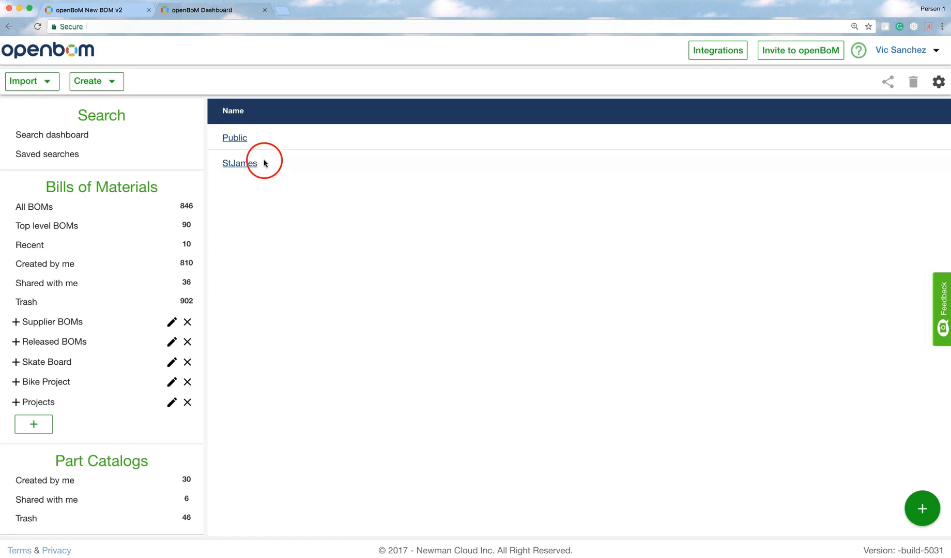
pyautogui.click(235, 139)
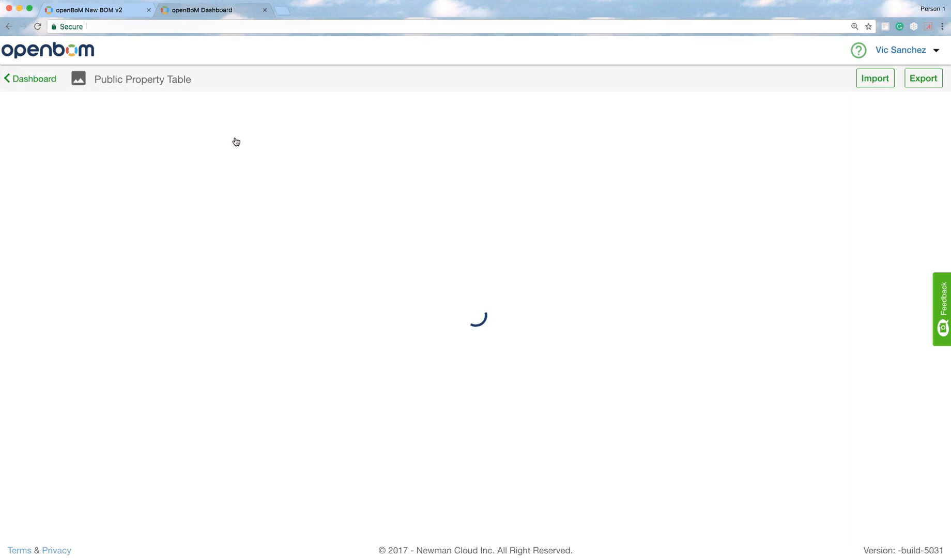
# Scroll through the 907 Public properties, then return to the property tables list
pyautogui.scroll(-20, 278, 207)
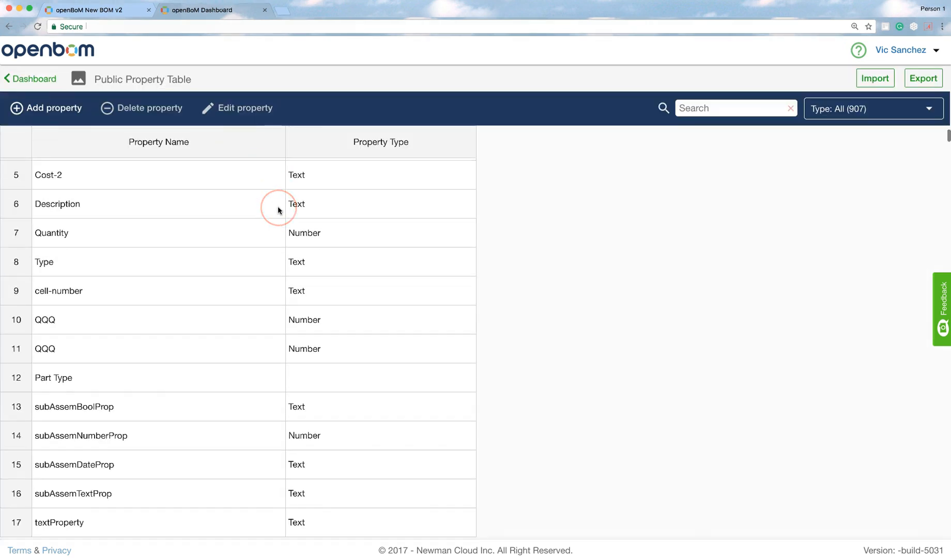
pyautogui.scroll(-10, 278, 209)
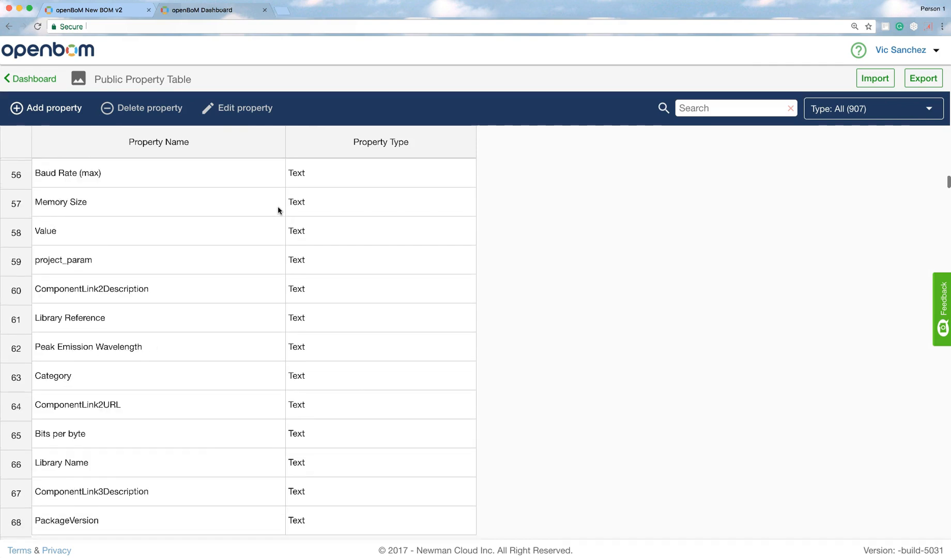
pyautogui.scroll(2, 278, 209)
pyautogui.scroll(20, 278, 207)
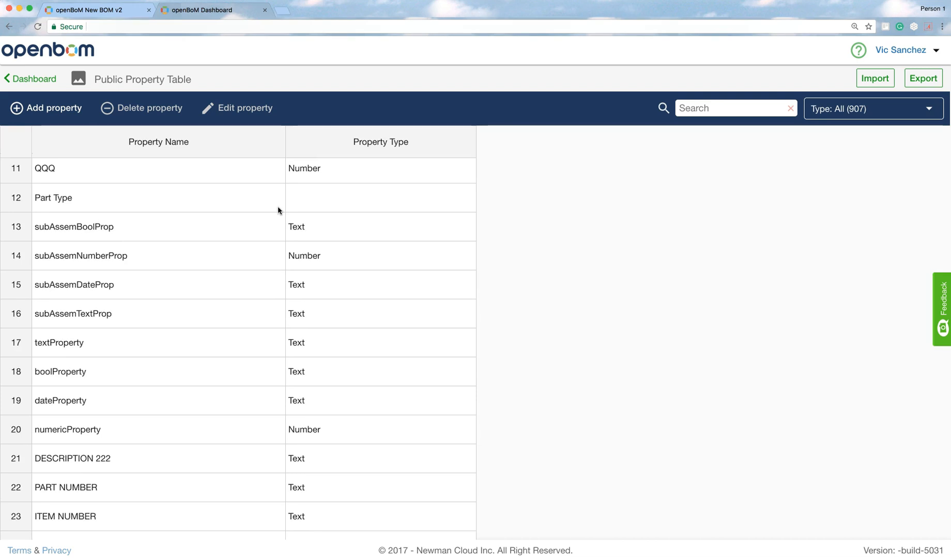
pyautogui.click(45, 80)
pyautogui.click(30, 437)
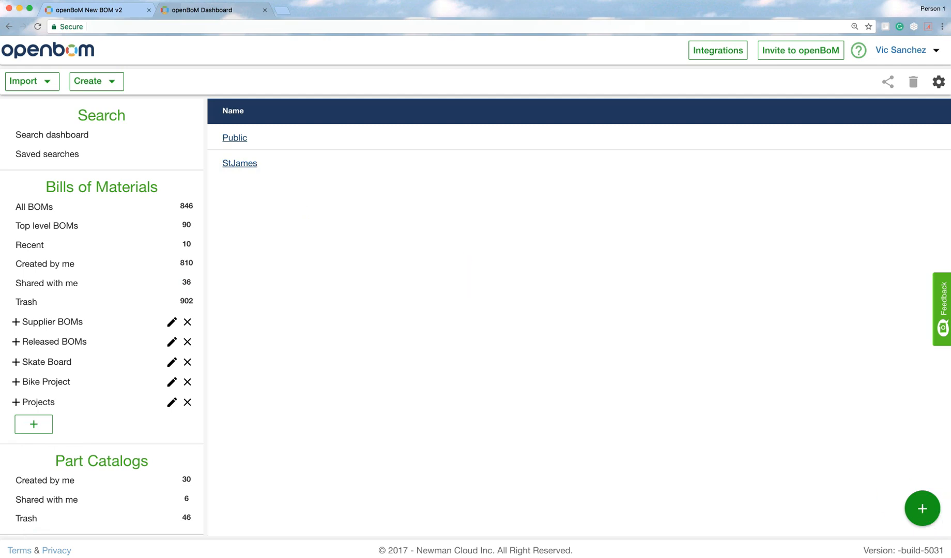
# Create a property table named 'Vic Table for Demo' with the Created by field filled in
pyautogui.click(920, 509)
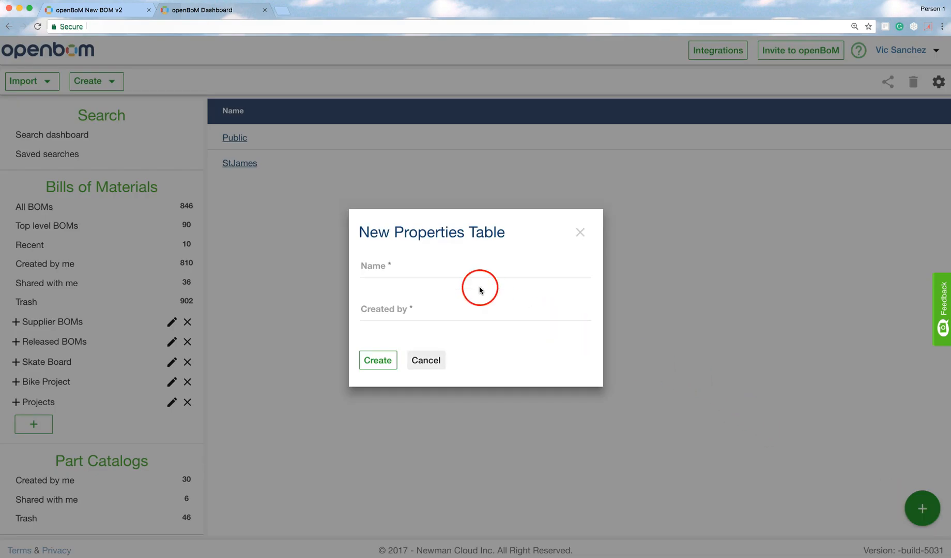
pyautogui.click(433, 271)
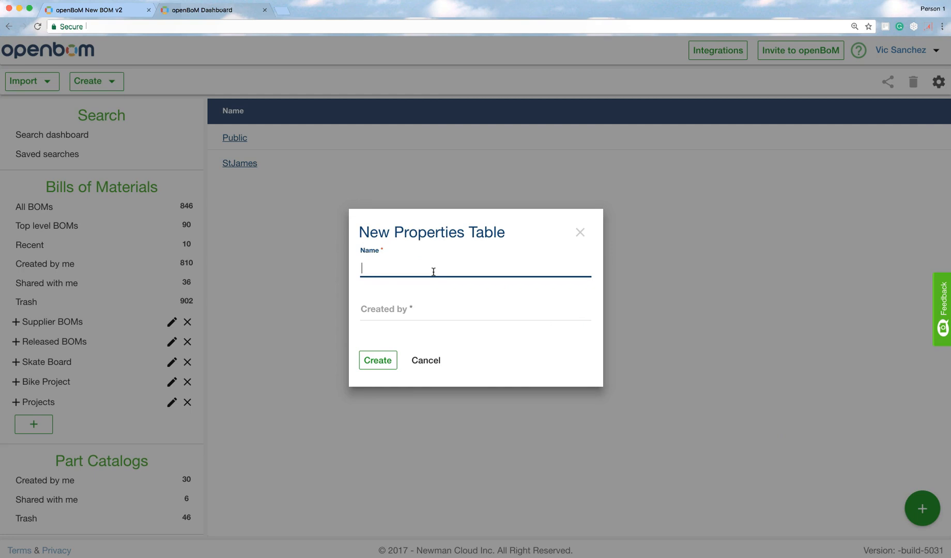
pyautogui.write('Vic')
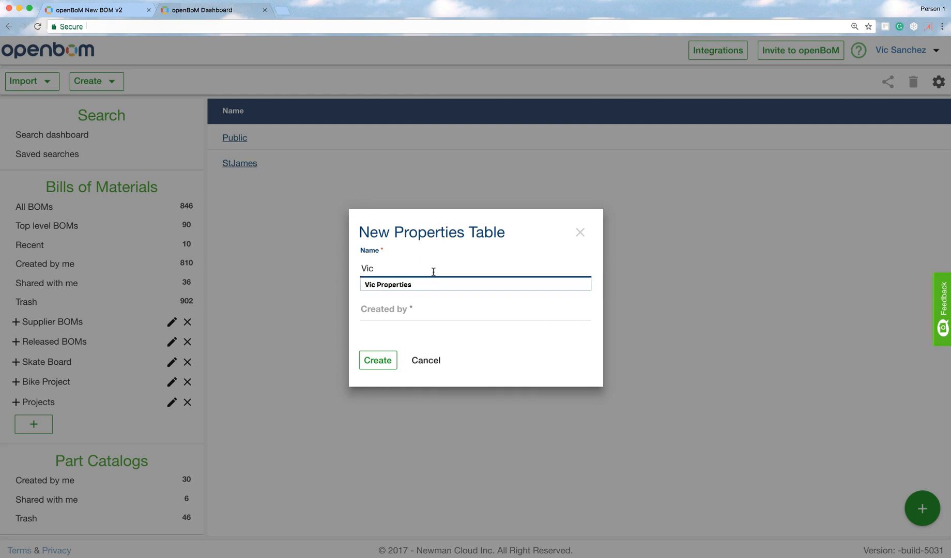
pyautogui.write(' Table for Demo')
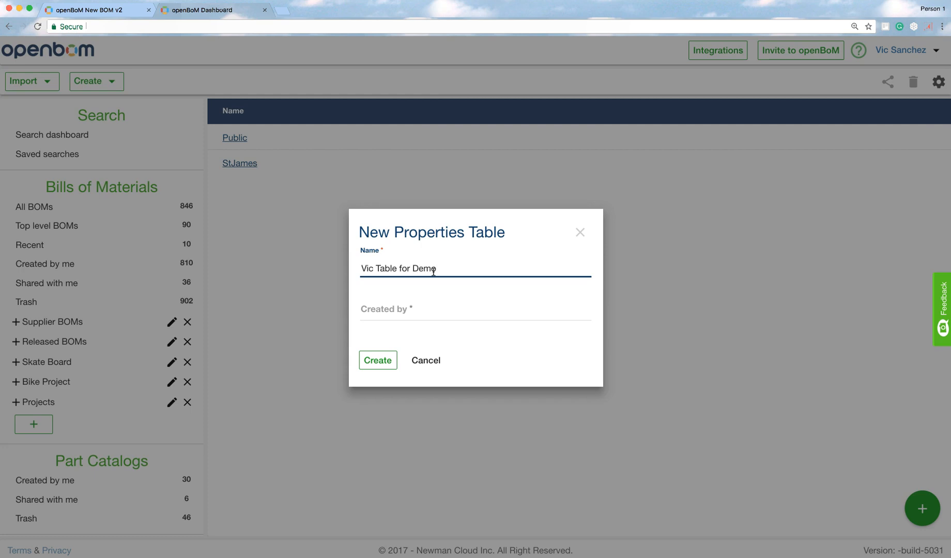
pyautogui.click(420, 298)
pyautogui.click(419, 311)
pyautogui.click(382, 360)
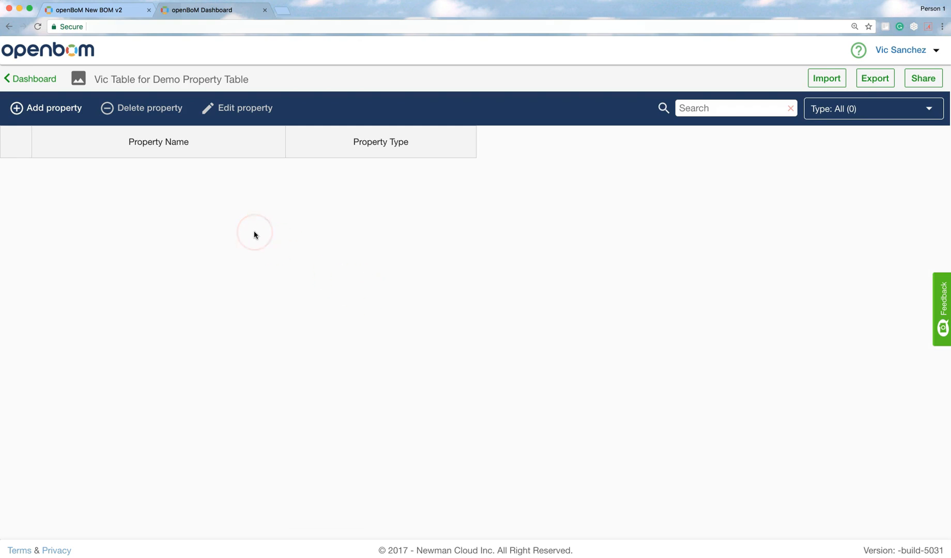
# Share Vic Table for Demo with a collaborator's e-mail address, granting Can Edit permission
pyautogui.click(258, 167)
pyautogui.click(245, 158)
pyautogui.click(921, 81)
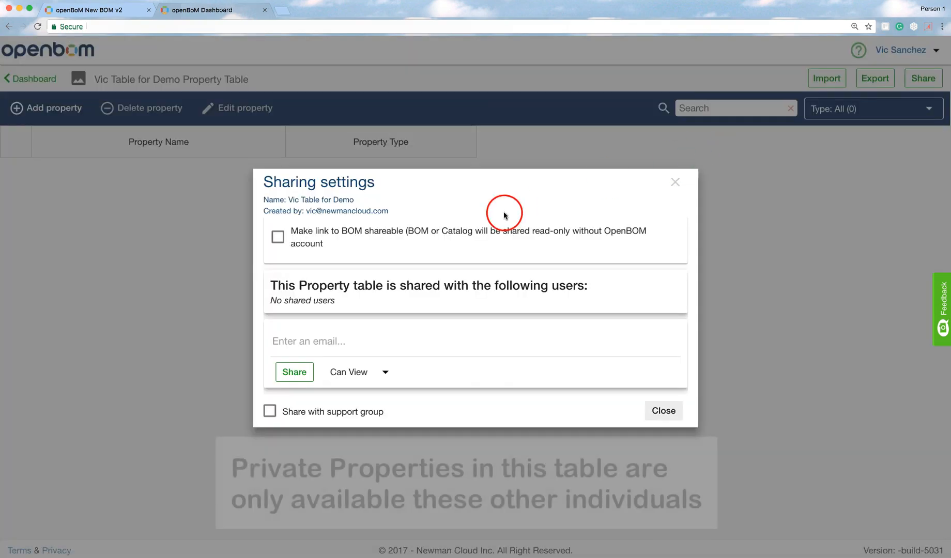
pyautogui.click(309, 338)
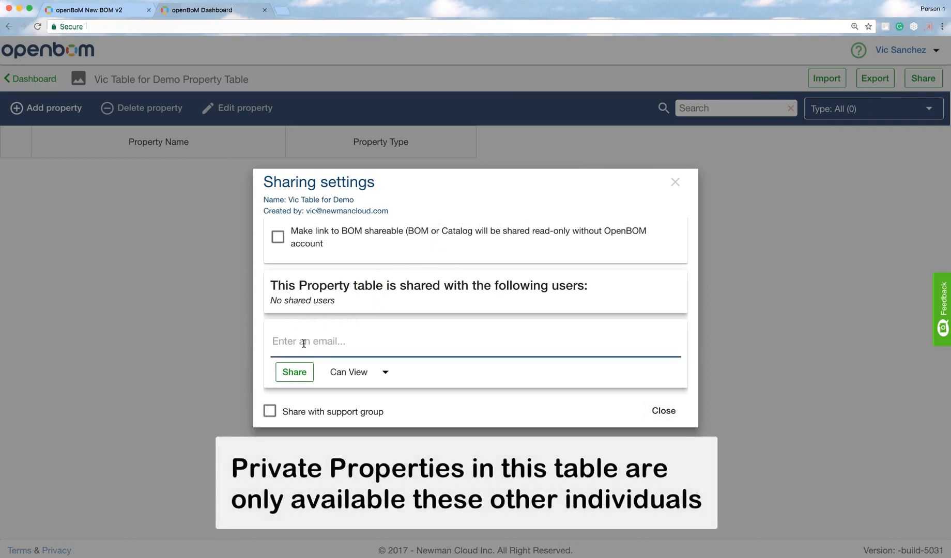
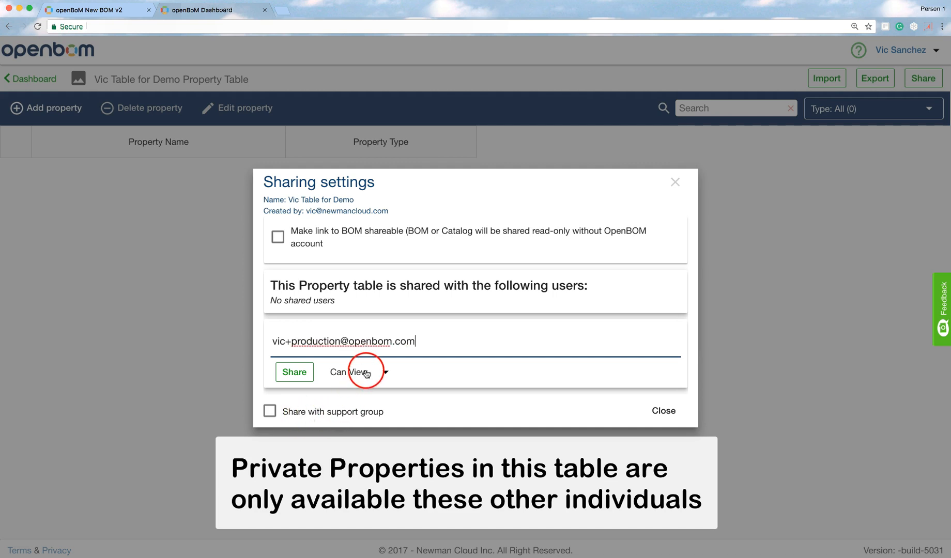
pyautogui.press('Return')
pyautogui.click(382, 382)
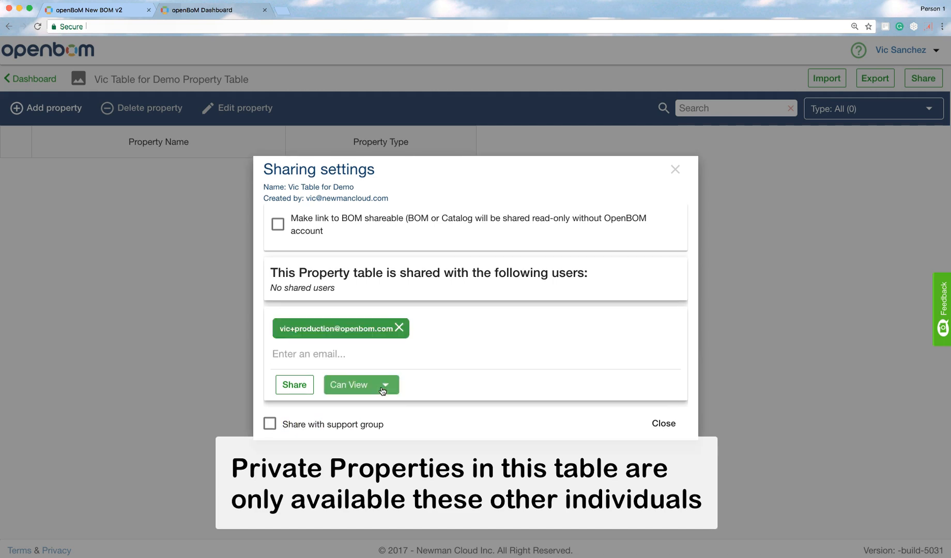
pyautogui.click(367, 412)
pyautogui.click(296, 385)
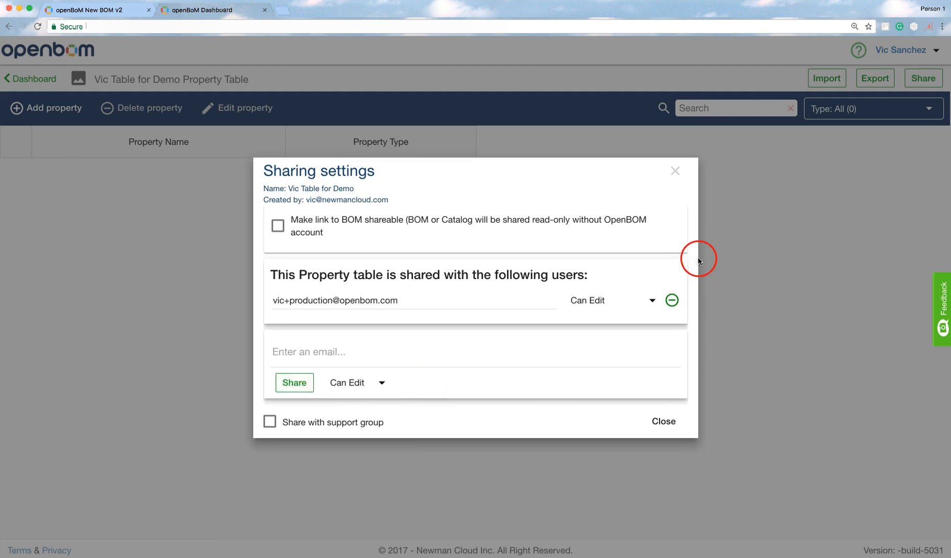
pyautogui.click(674, 170)
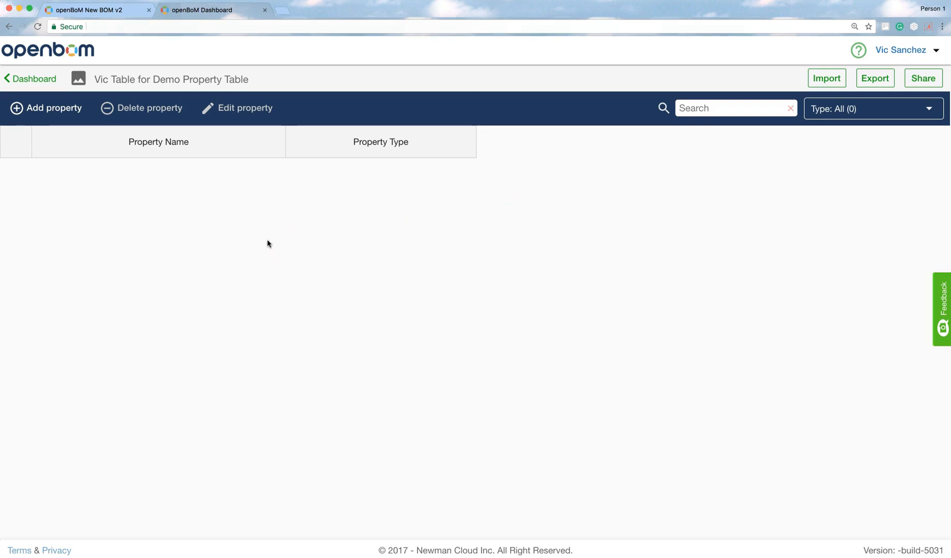
# Check the table's Add property form without adding anything, then go back to New BOM v2
pyautogui.click(56, 112)
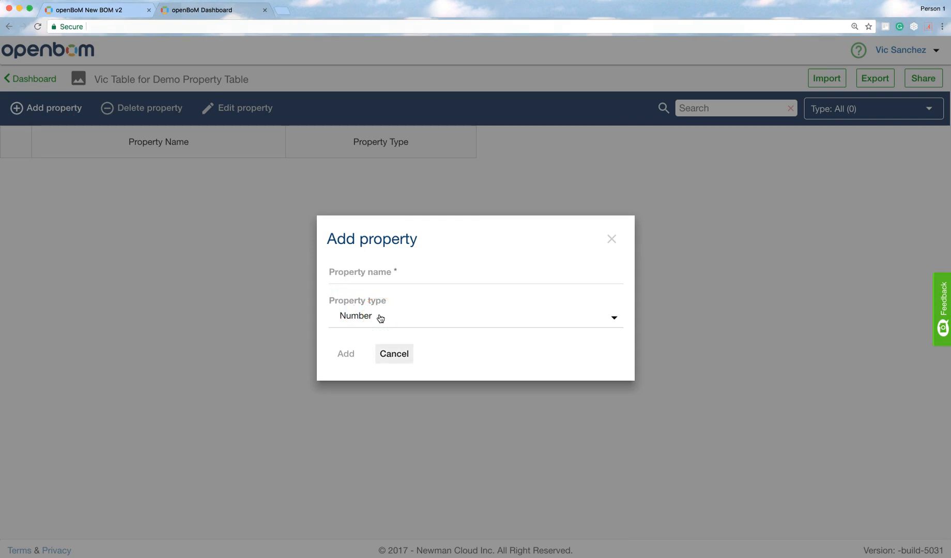
pyautogui.click(398, 314)
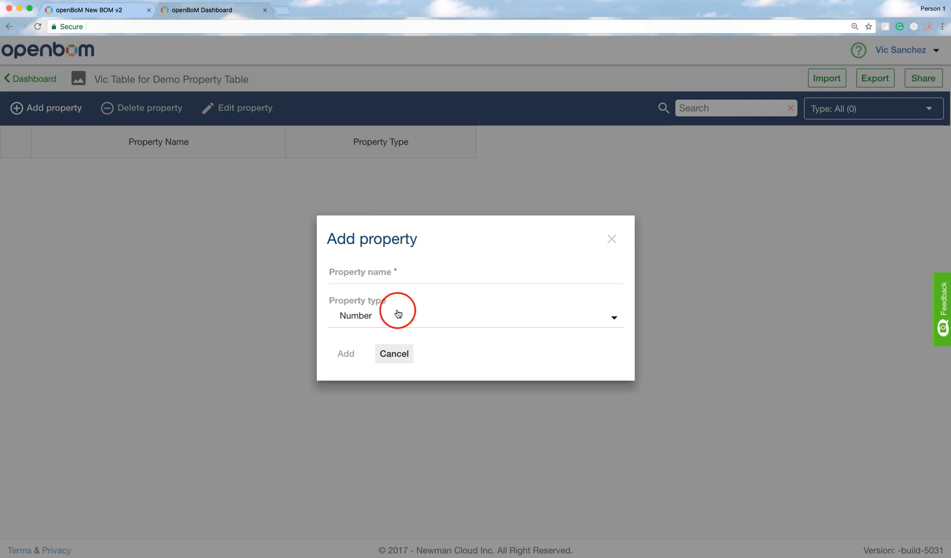
pyautogui.click(611, 240)
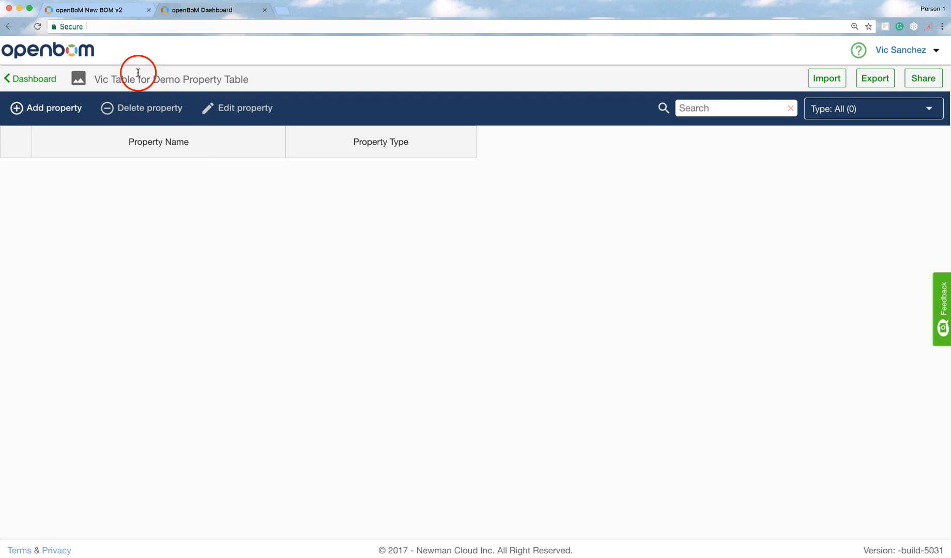
pyautogui.click(100, 12)
# Add 'Approved Supplier' to New BOM v2 as a Text property stored in Vic Table for Demo
pyautogui.click(250, 308)
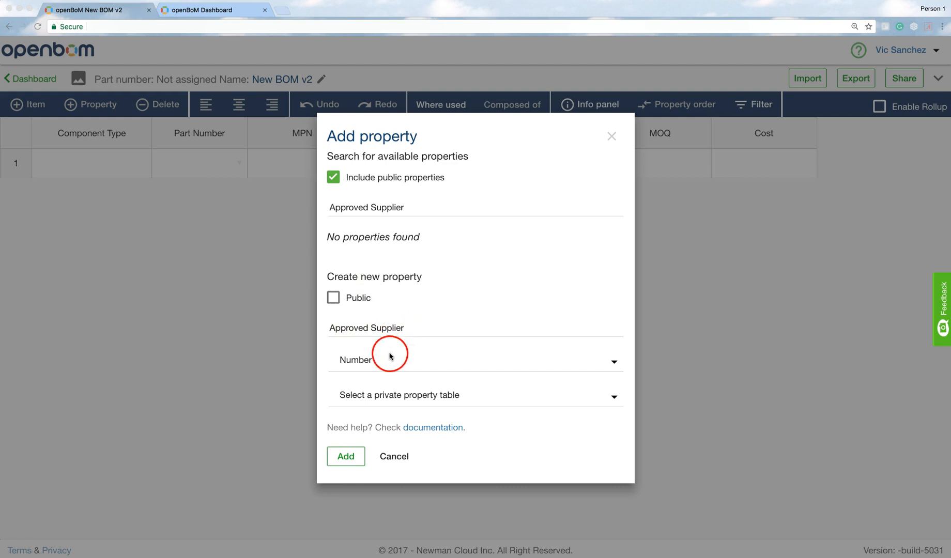
pyautogui.click(612, 364)
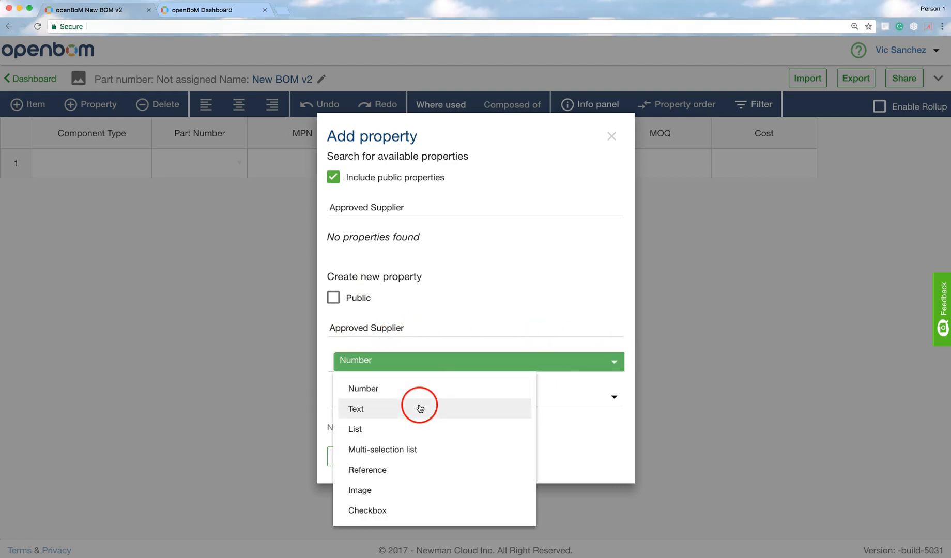
pyautogui.click(372, 412)
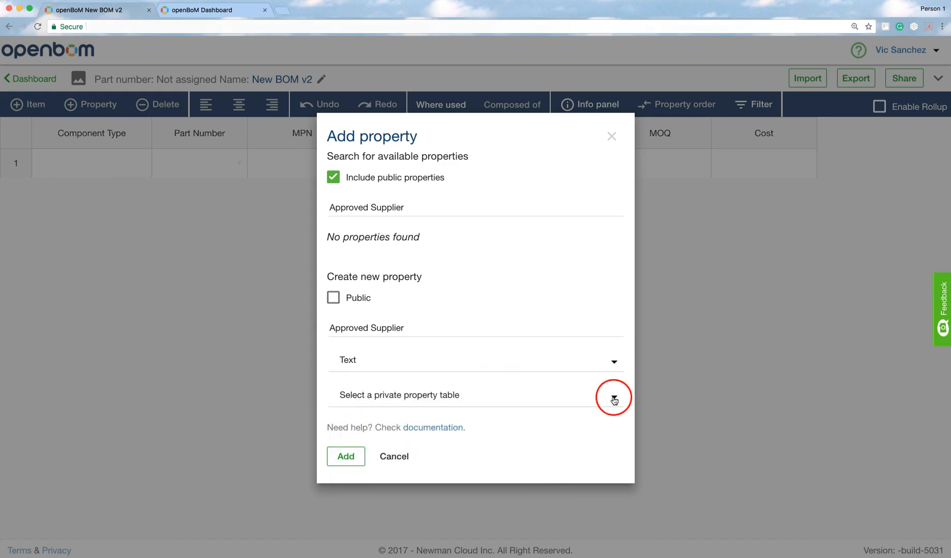
pyautogui.click(613, 396)
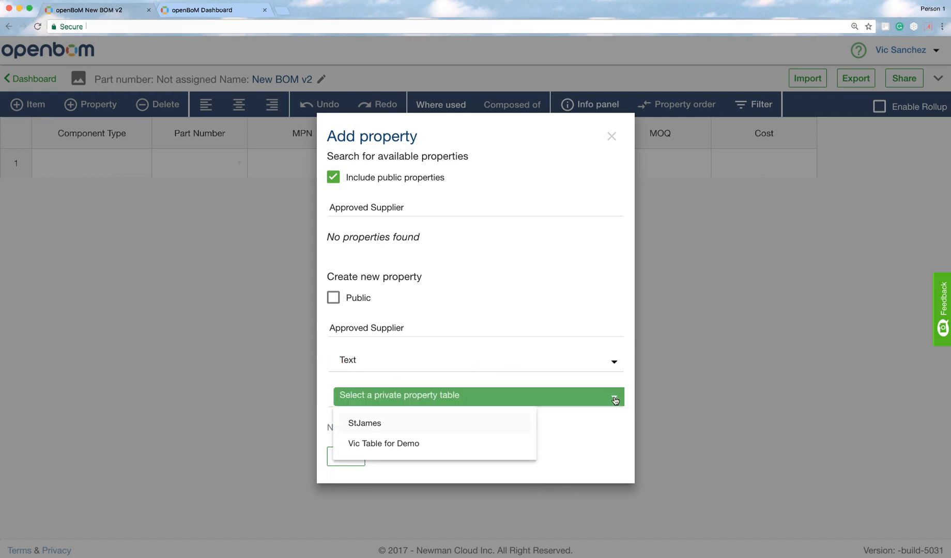
pyautogui.click(388, 444)
pyautogui.click(362, 457)
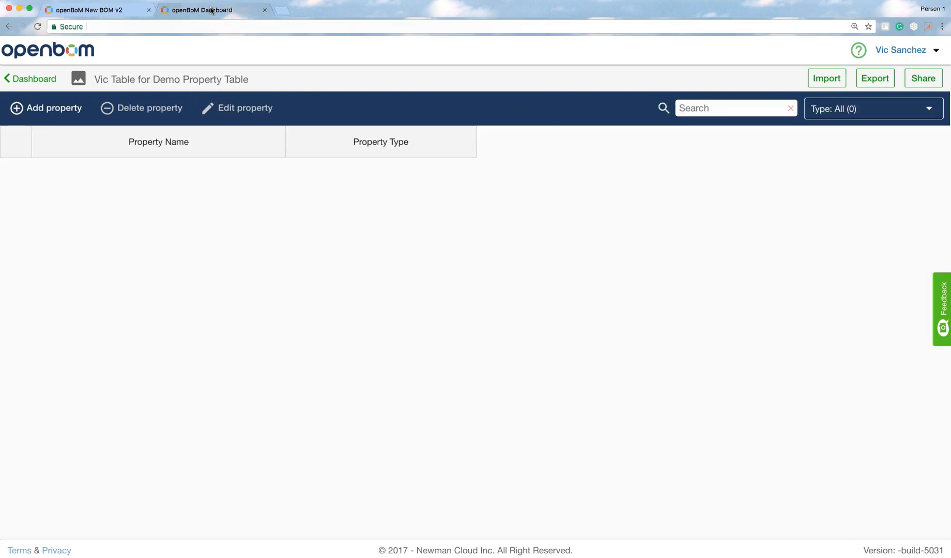
# Reload the property table to confirm Approved Supplier (Text), then return to the dashboard's tables list
pyautogui.click(39, 26)
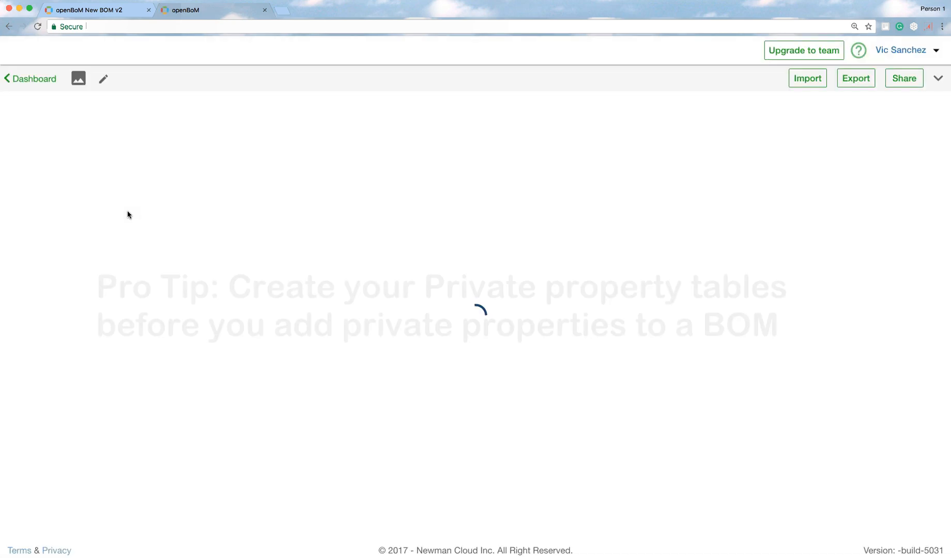
pyautogui.click(111, 178)
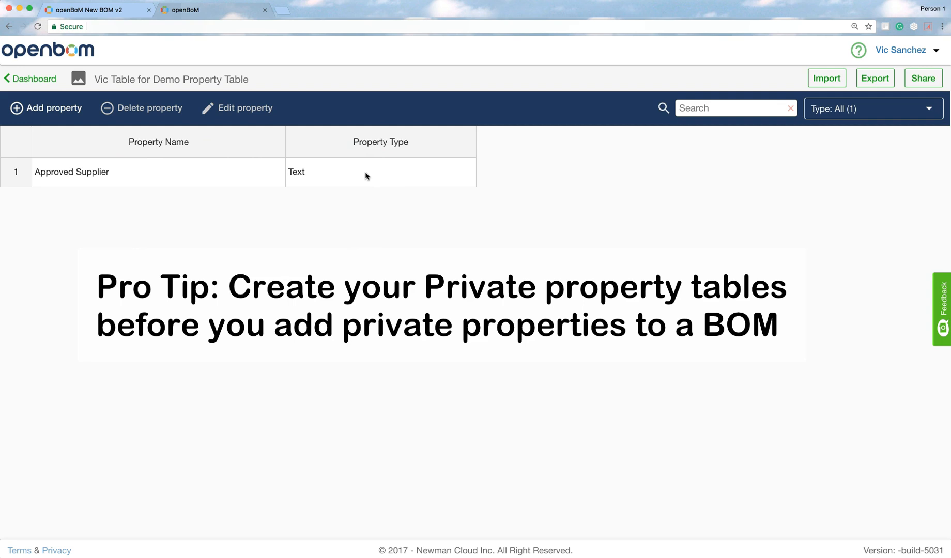
pyautogui.click(51, 79)
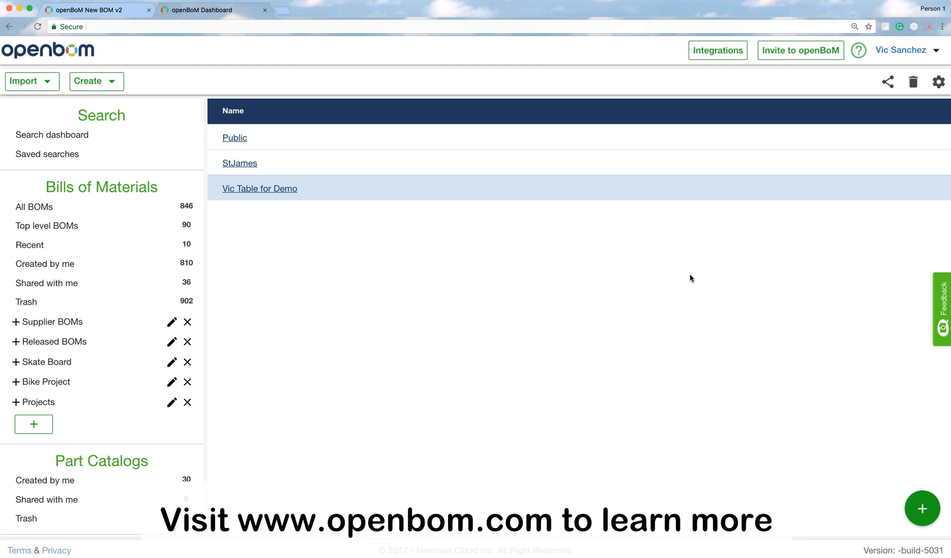
pyautogui.click(68, 514)
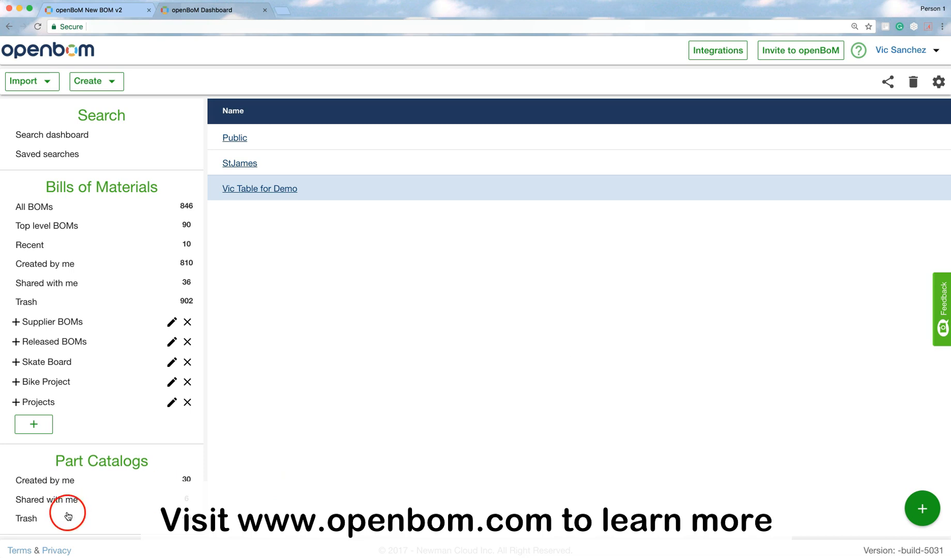